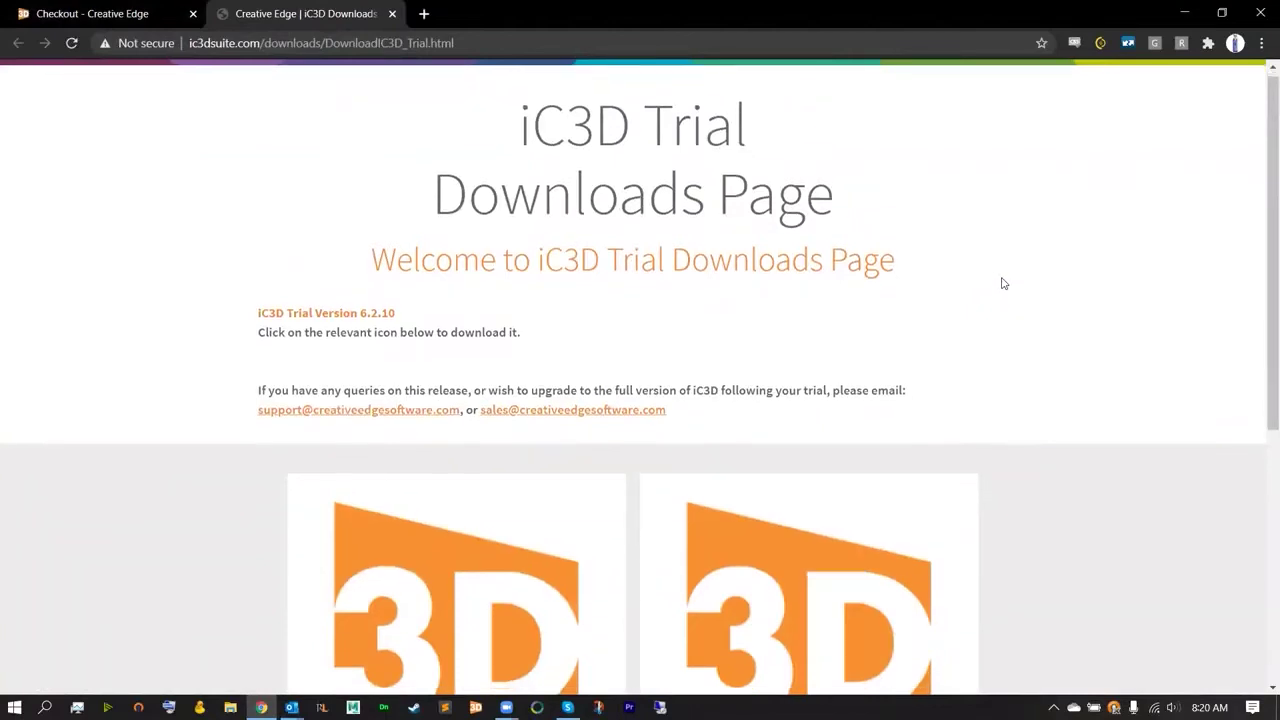
Scroll to the version 6.2.10 download cards for Macintosh OSX and Windows 10.
scroll(1000, 285, "down", 4)
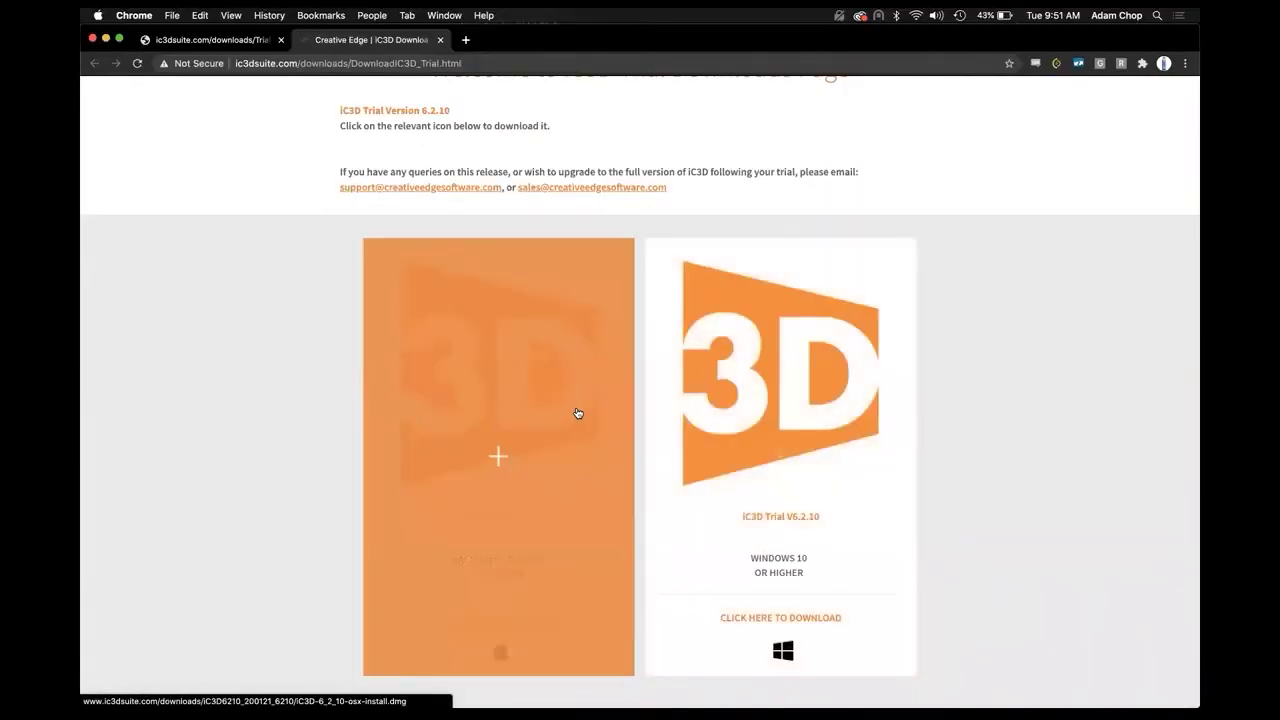
Download iC3D-6_2_10-osx-install.dmg to Downloads and open the disk image.
left_click(577, 413)
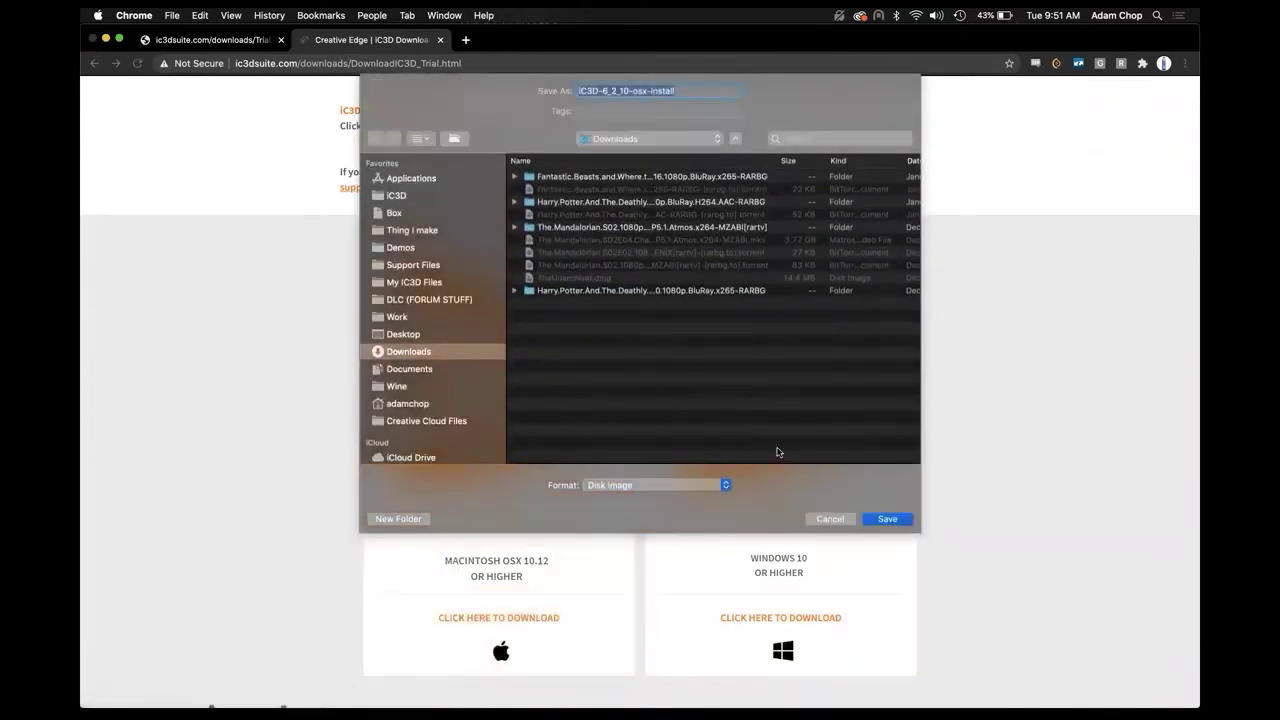
left_click(882, 518)
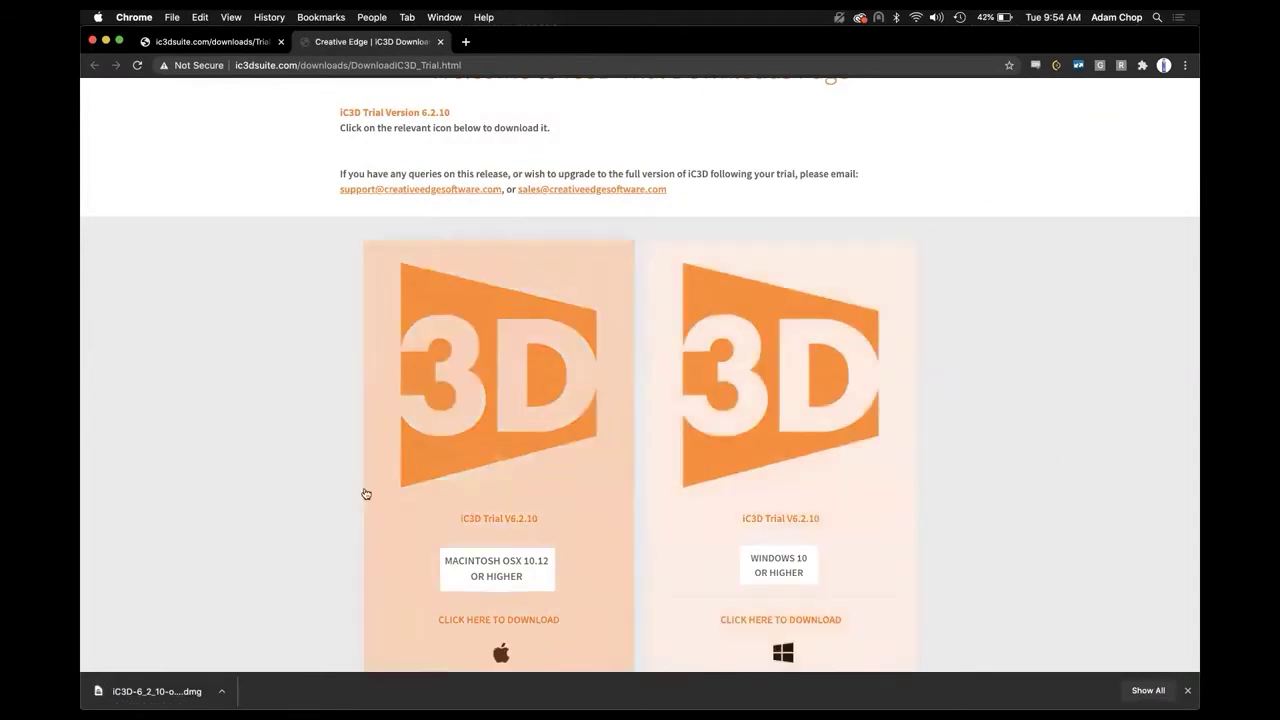
left_click(130, 691)
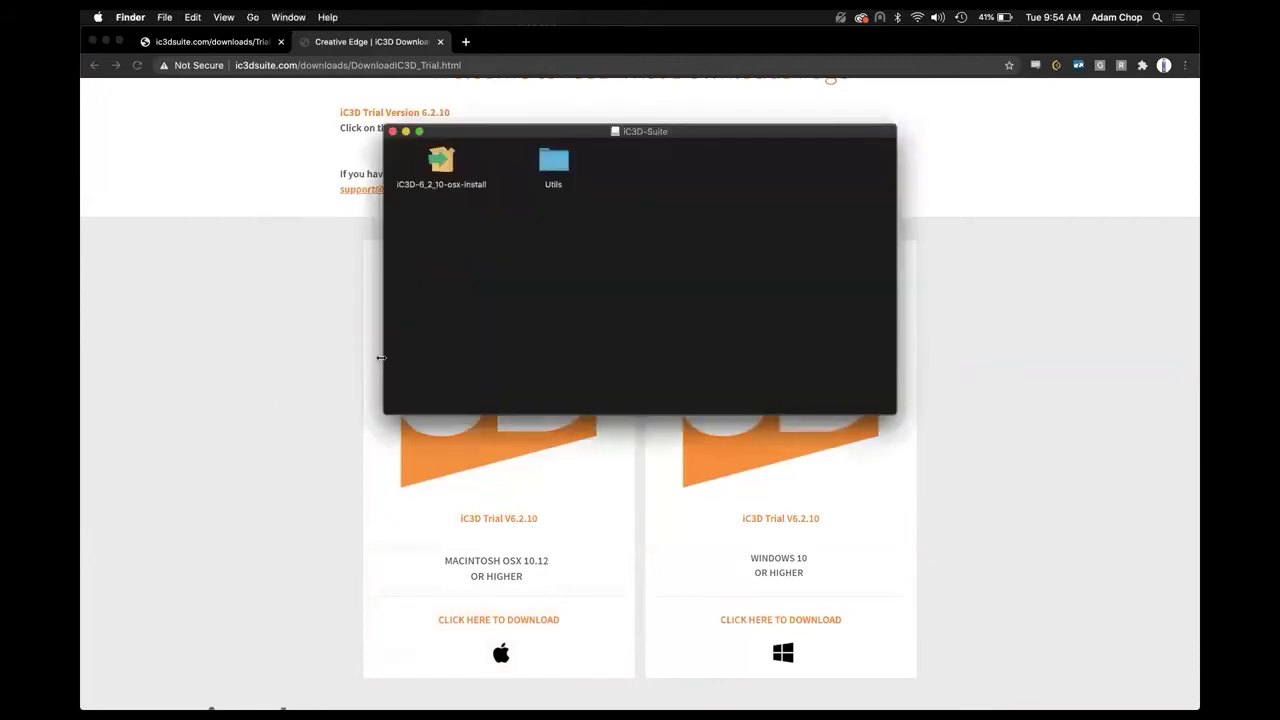
Try opening iC3D-6_2_10-osx-install with Cmd+O, triggering macOS's App Store warning.
left_click(437, 175)
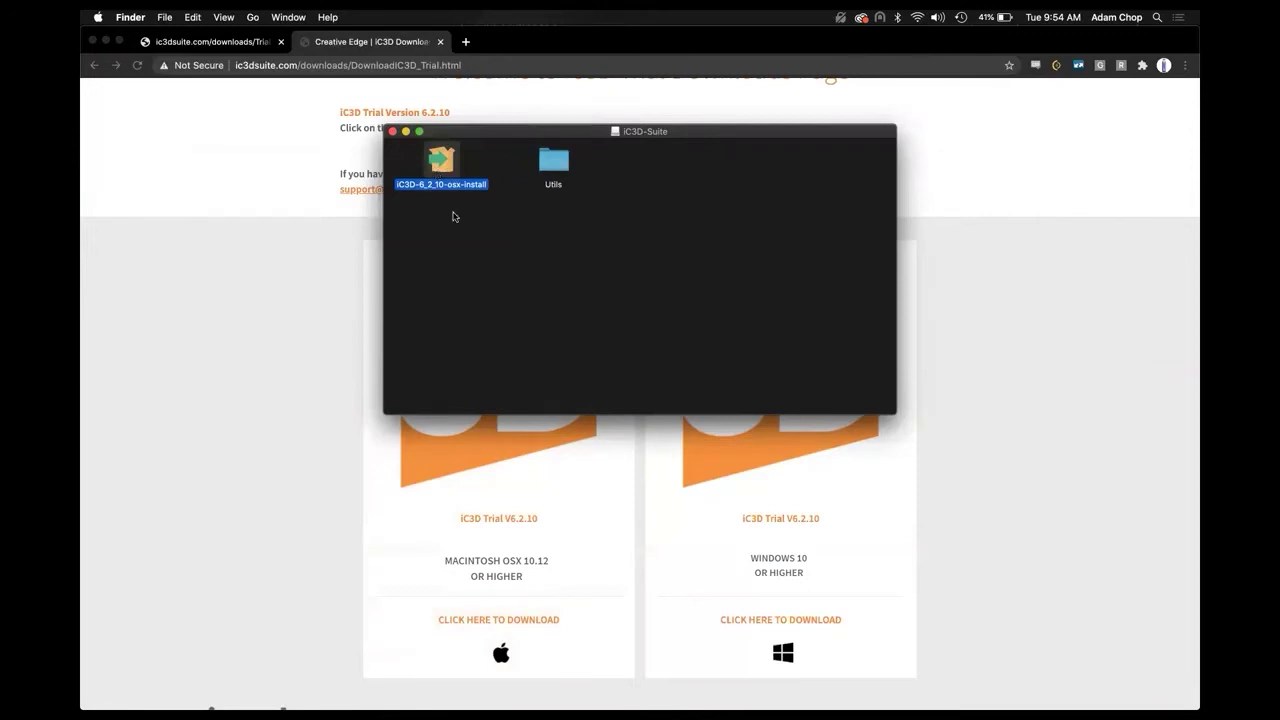
key("super+o")
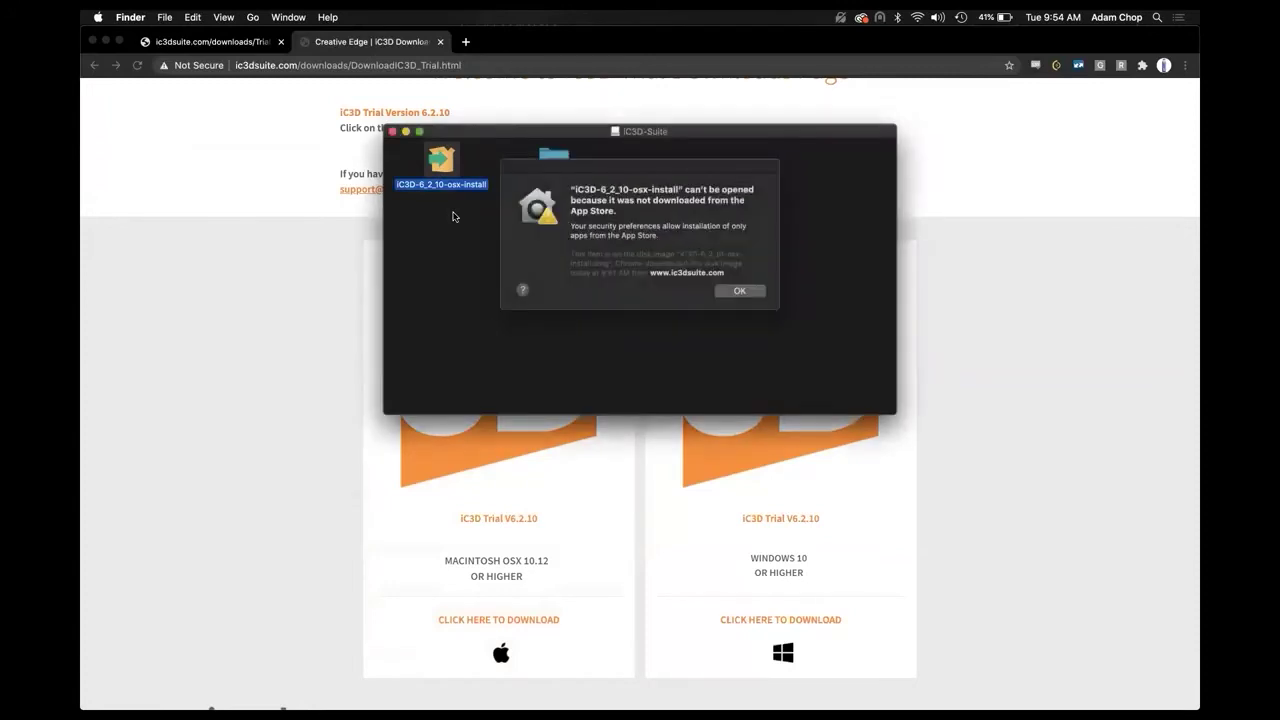
left_click_drag(665, 165, 651, 164)
Open System Preferences through Spotlight search.
left_click(1157, 17)
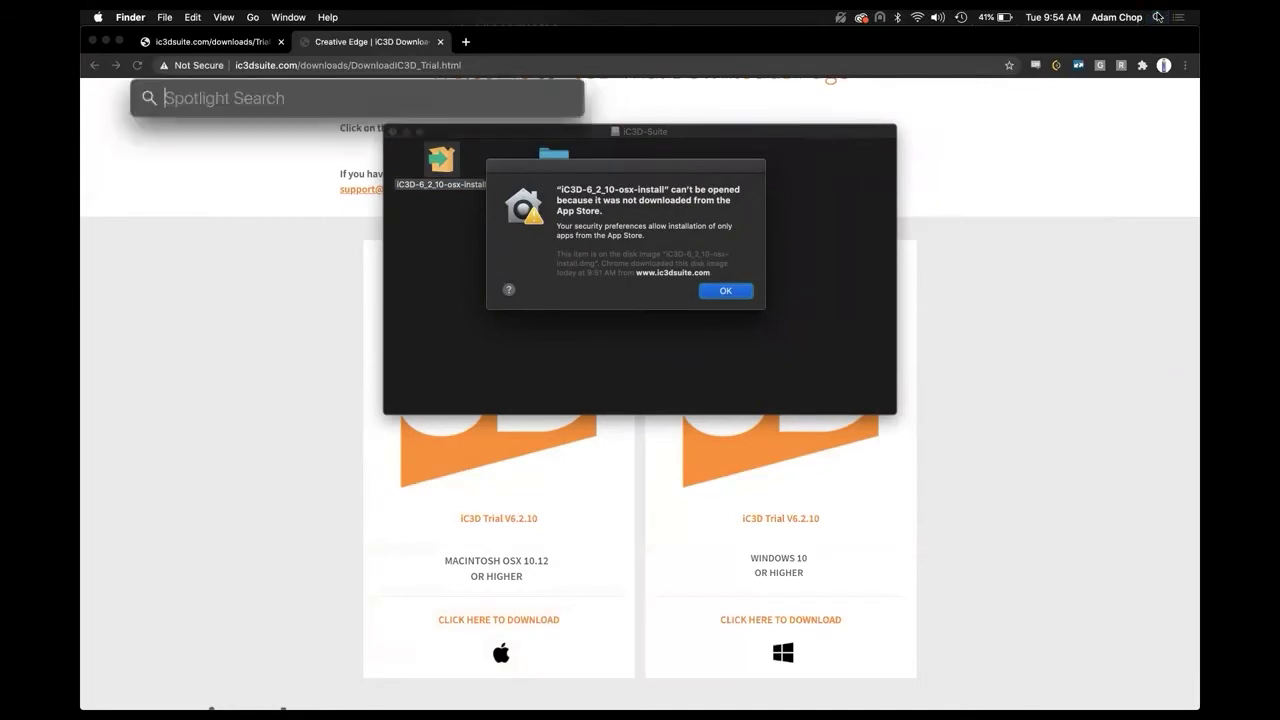
type("secu")
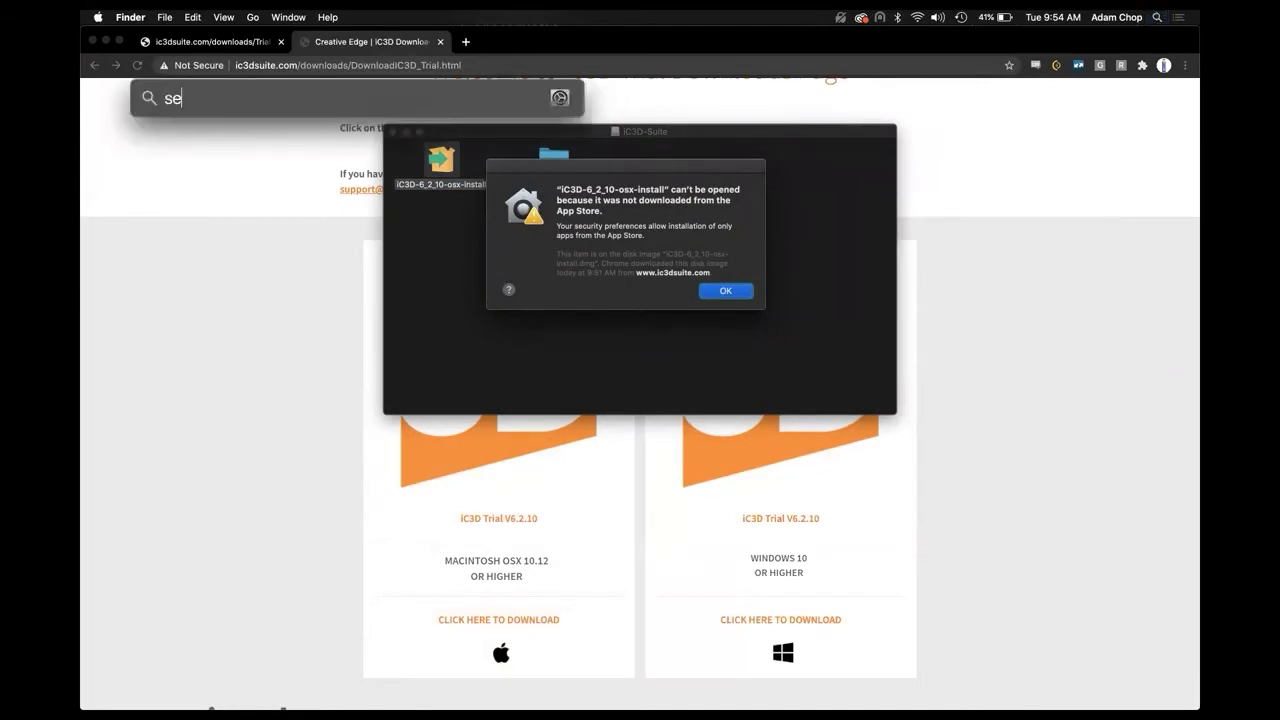
key("BackSpace")
key("BackSpace")
key("BackSpace")
key("BackSpace")
type("prefer")
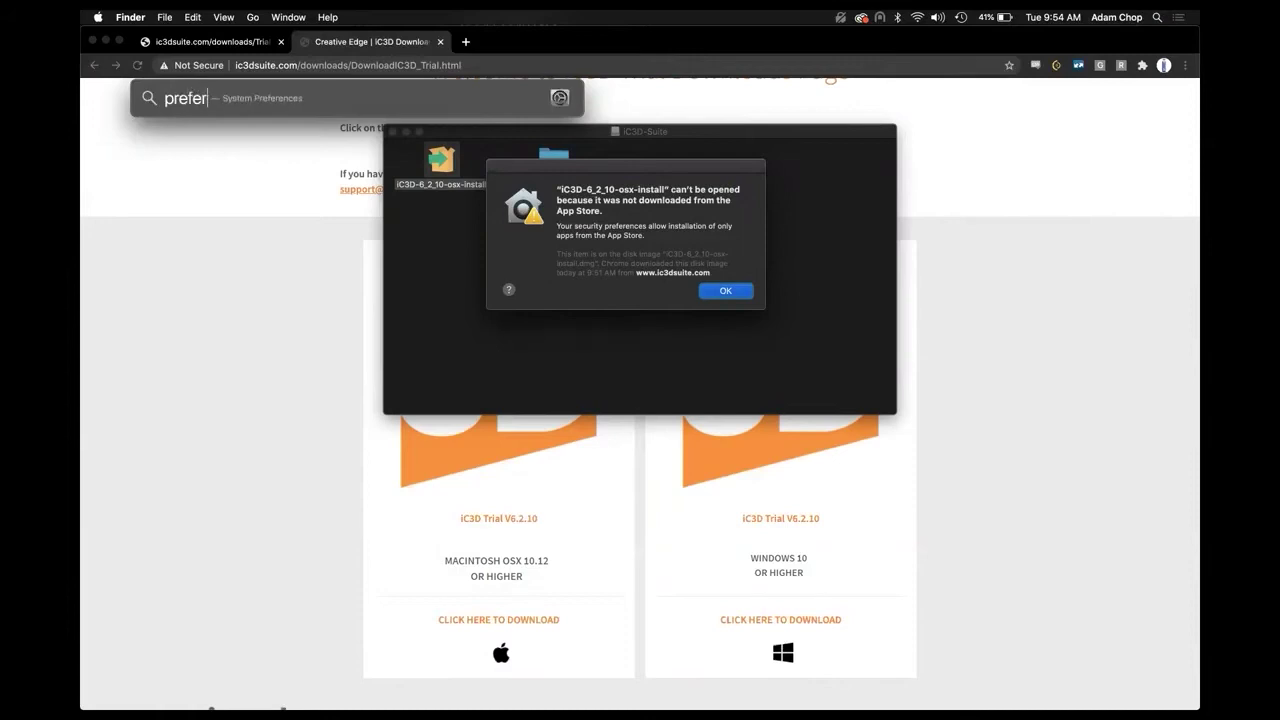
key("Return")
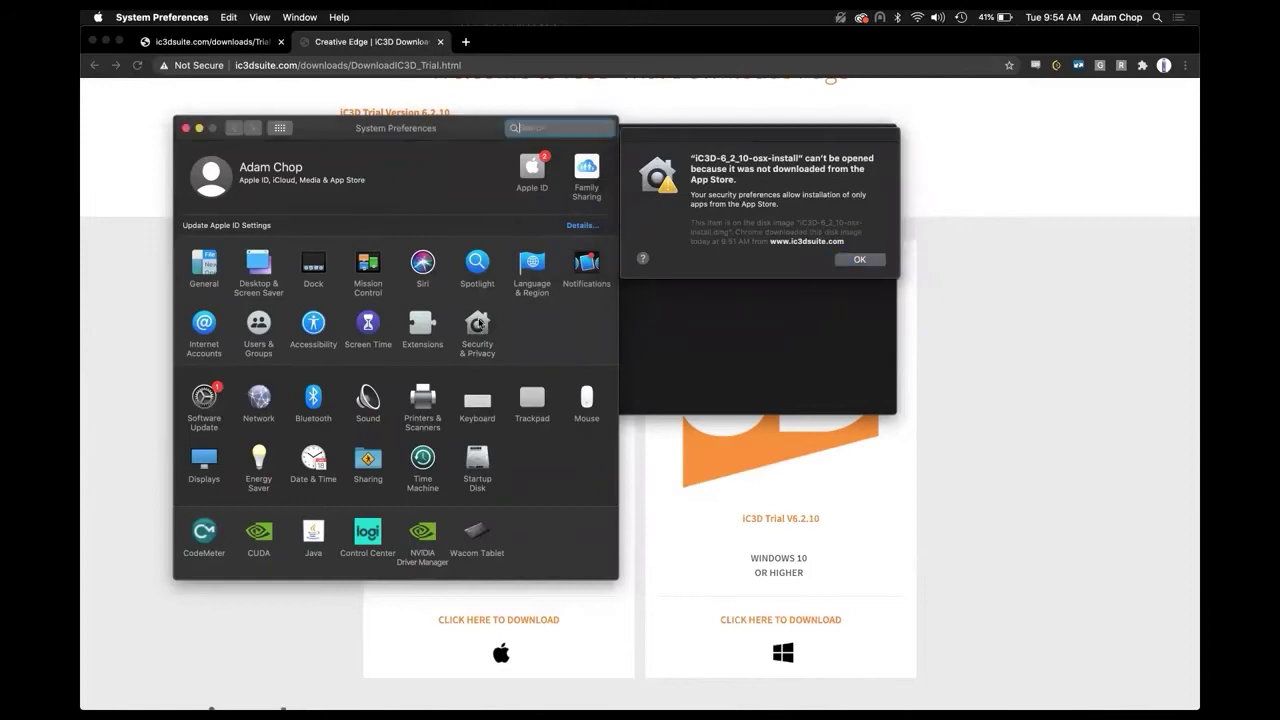
Unlock Security & Privacy with the account password and dismiss the blocked-app alert.
left_click(478, 322)
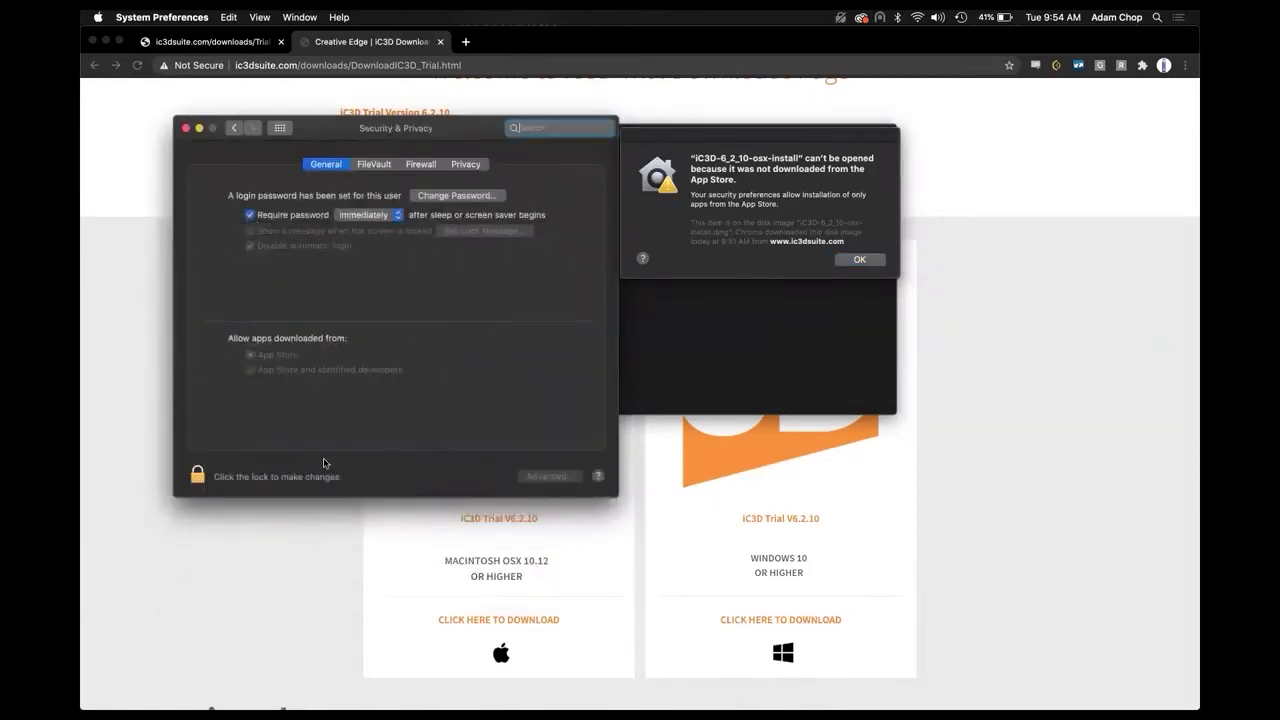
left_click(193, 478)
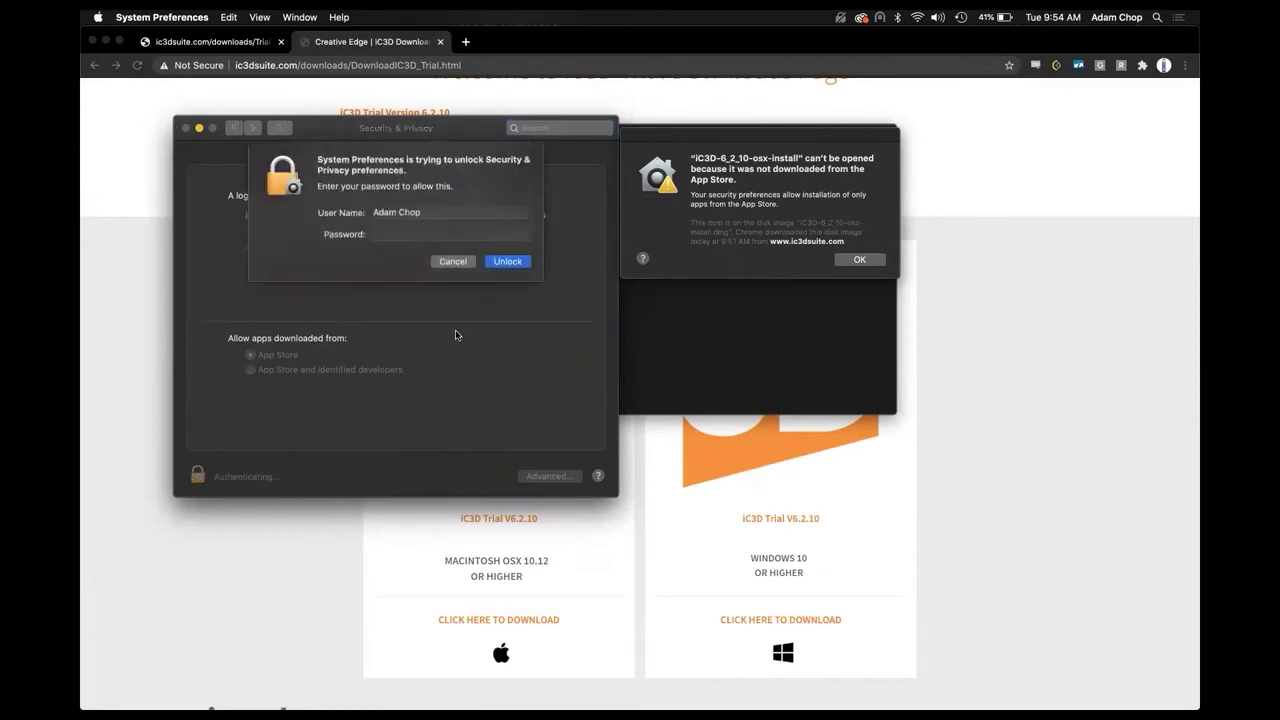
key("Return")
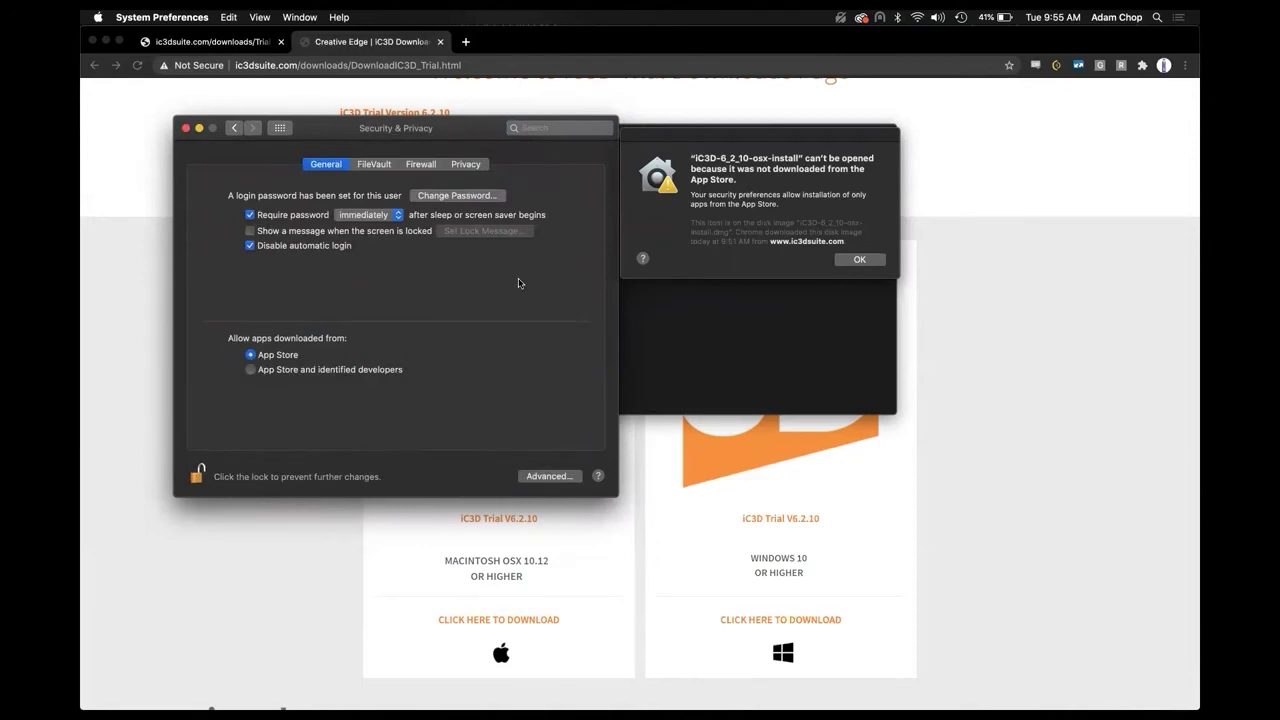
left_click(853, 259)
left_click(858, 259)
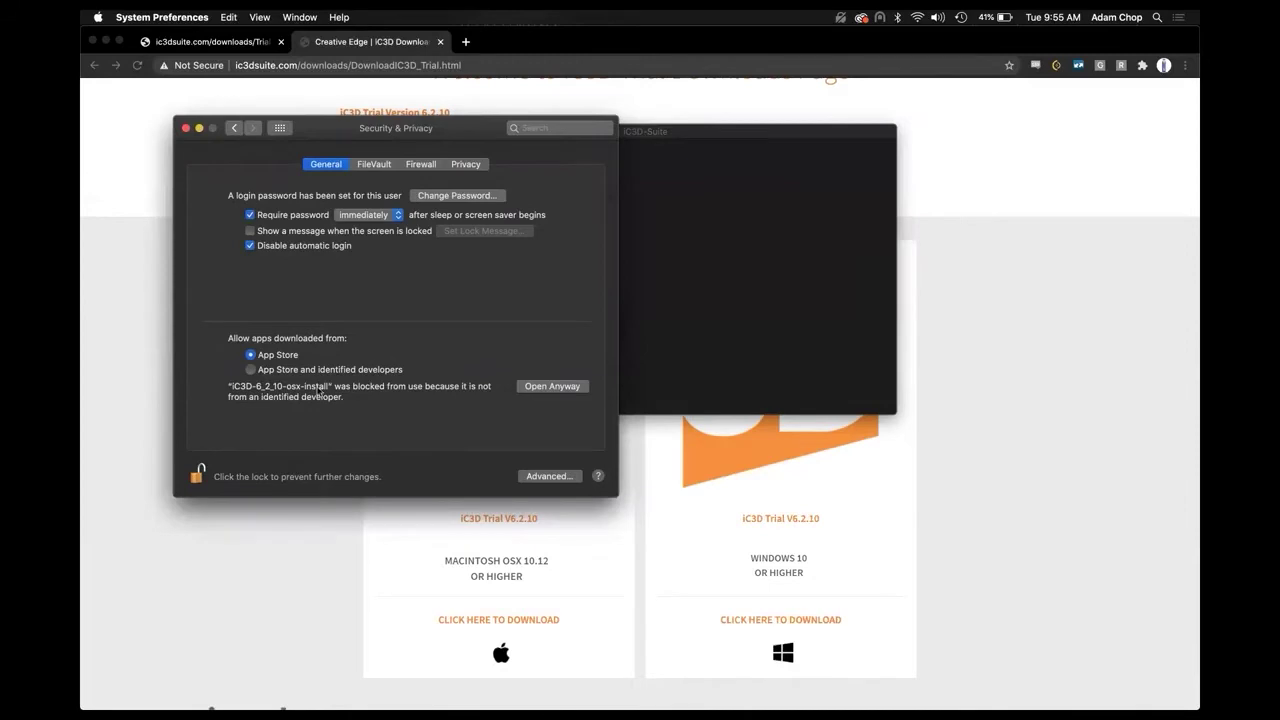
Allow the installer via Open Anyway, relaunch it from iC3D-Suite and confirm Open.
left_click(520, 388)
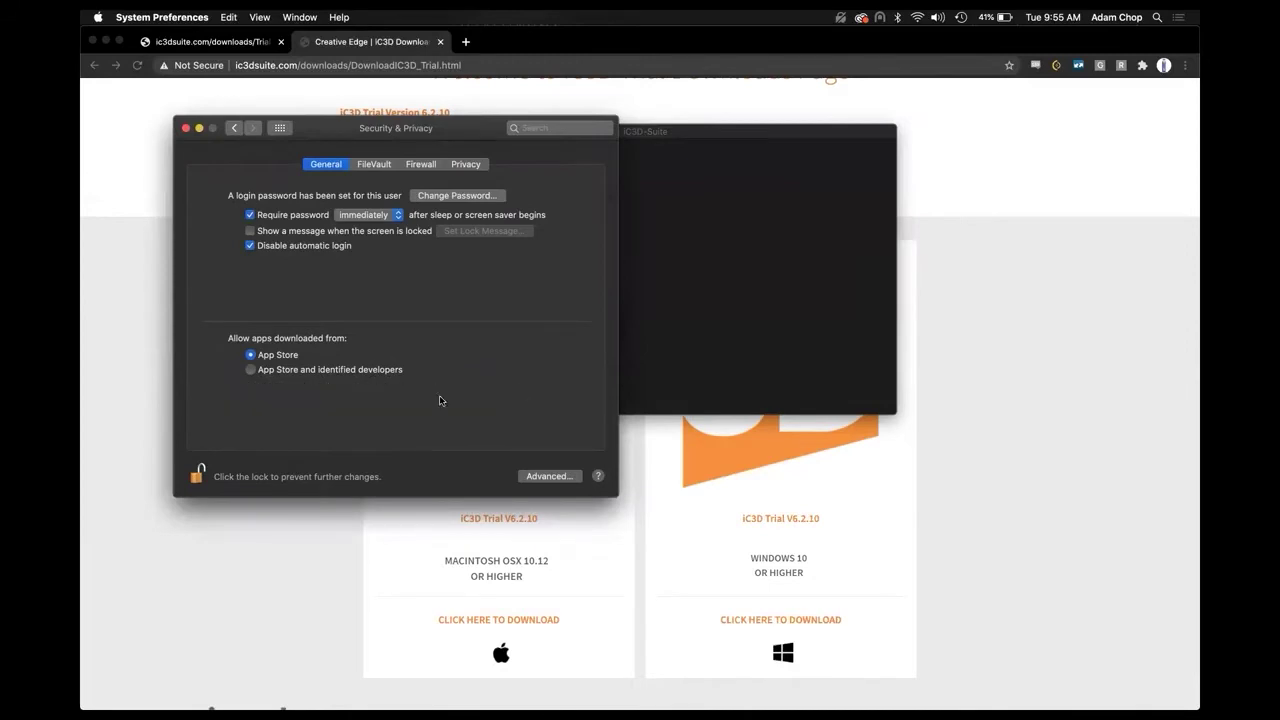
left_click(706, 307)
left_click(450, 166)
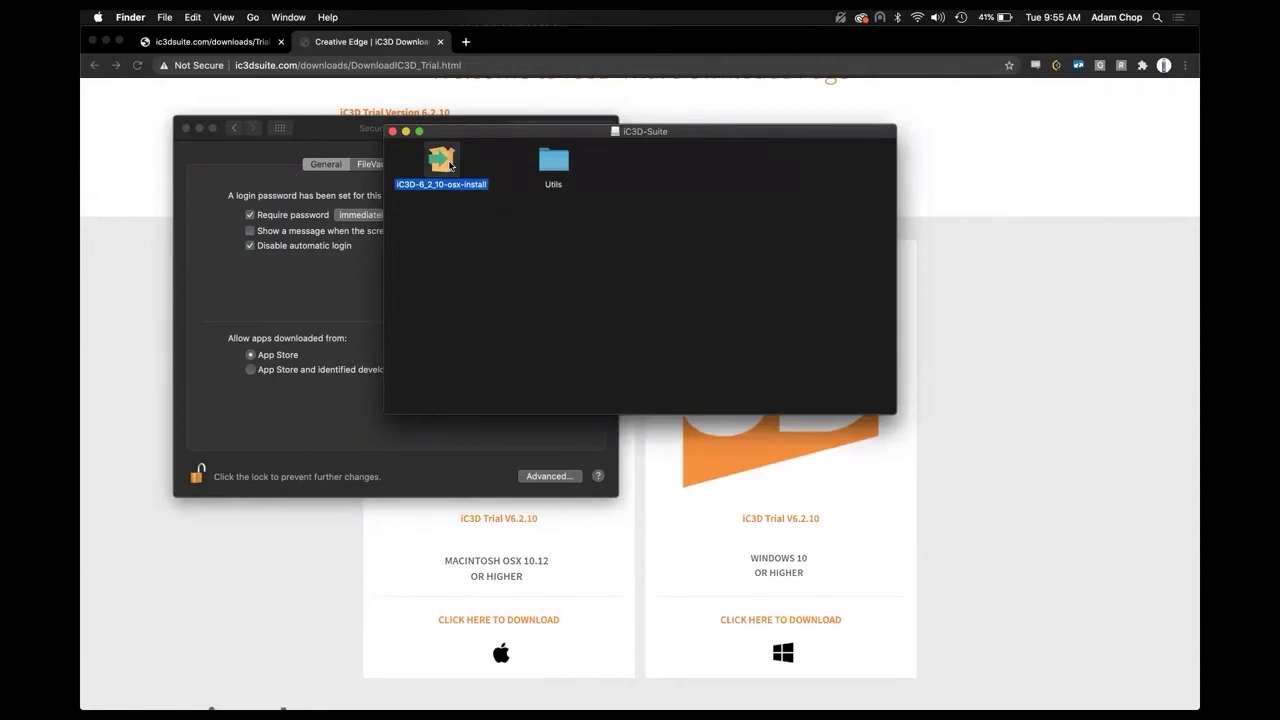
double_click(450, 166)
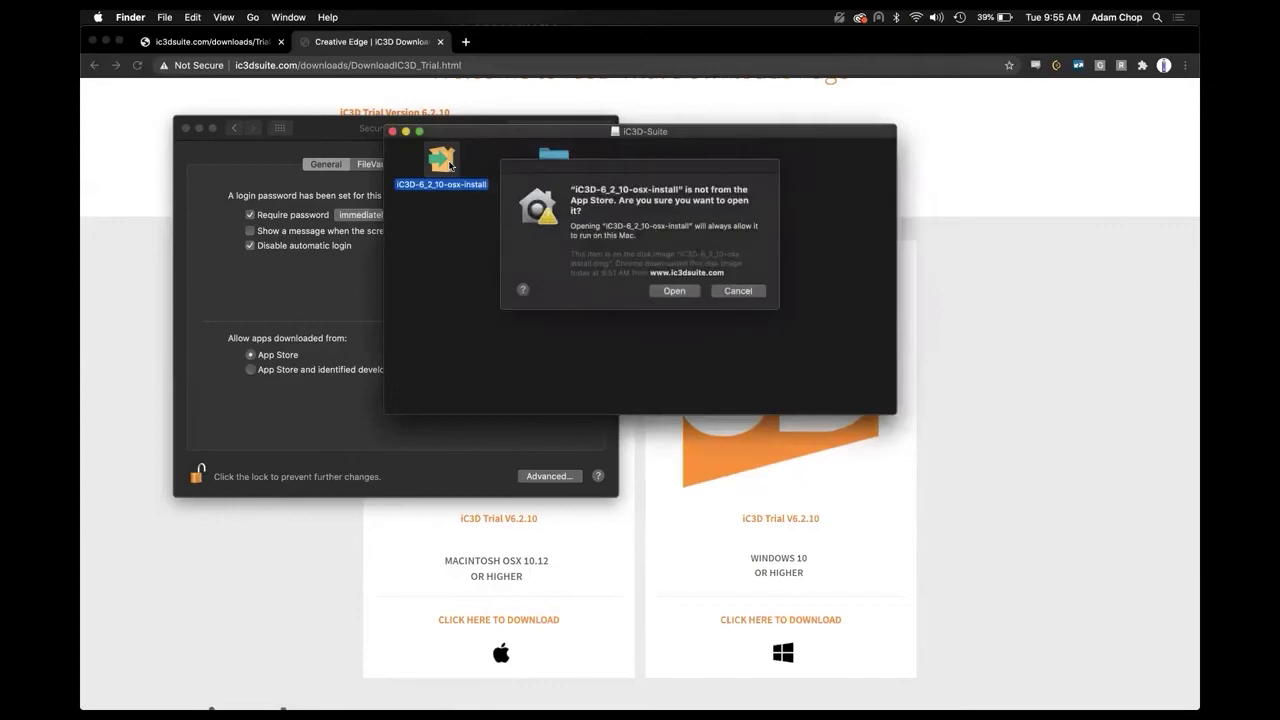
left_click(671, 291)
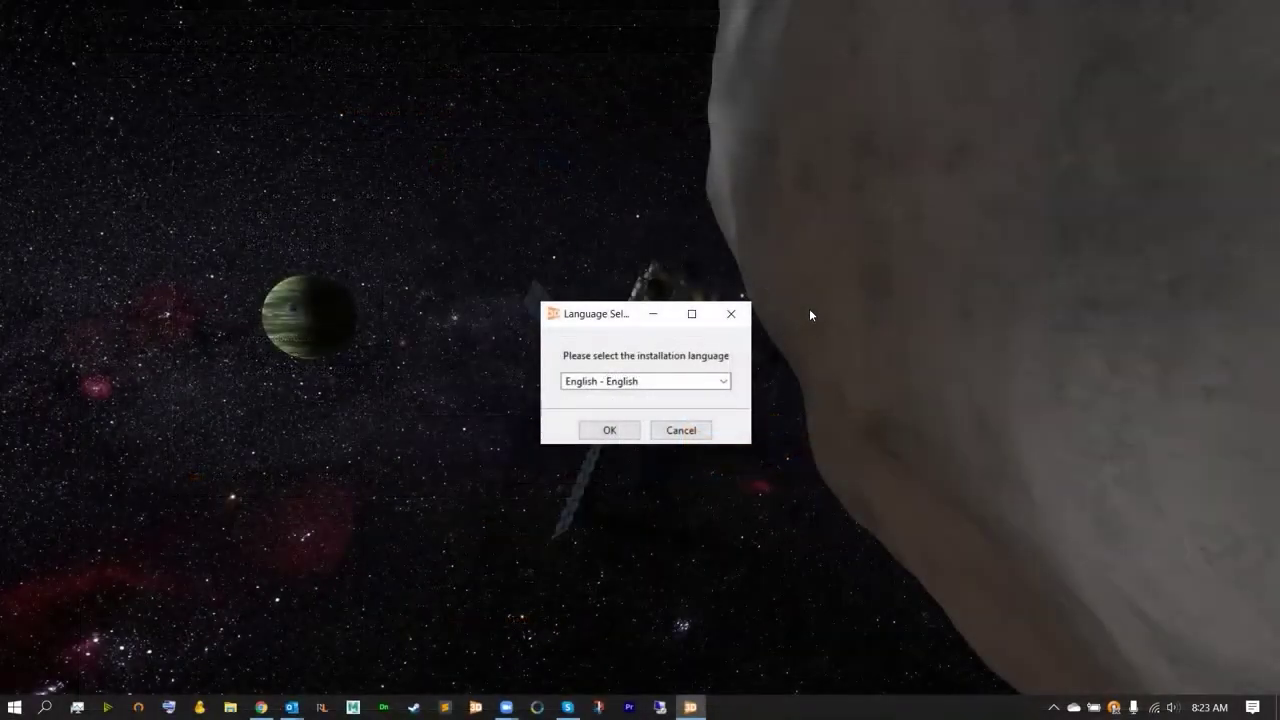
Choose English, accept the licence agreement and keep C:\Program Files\iC3D Suite as install folder.
left_click(609, 430)
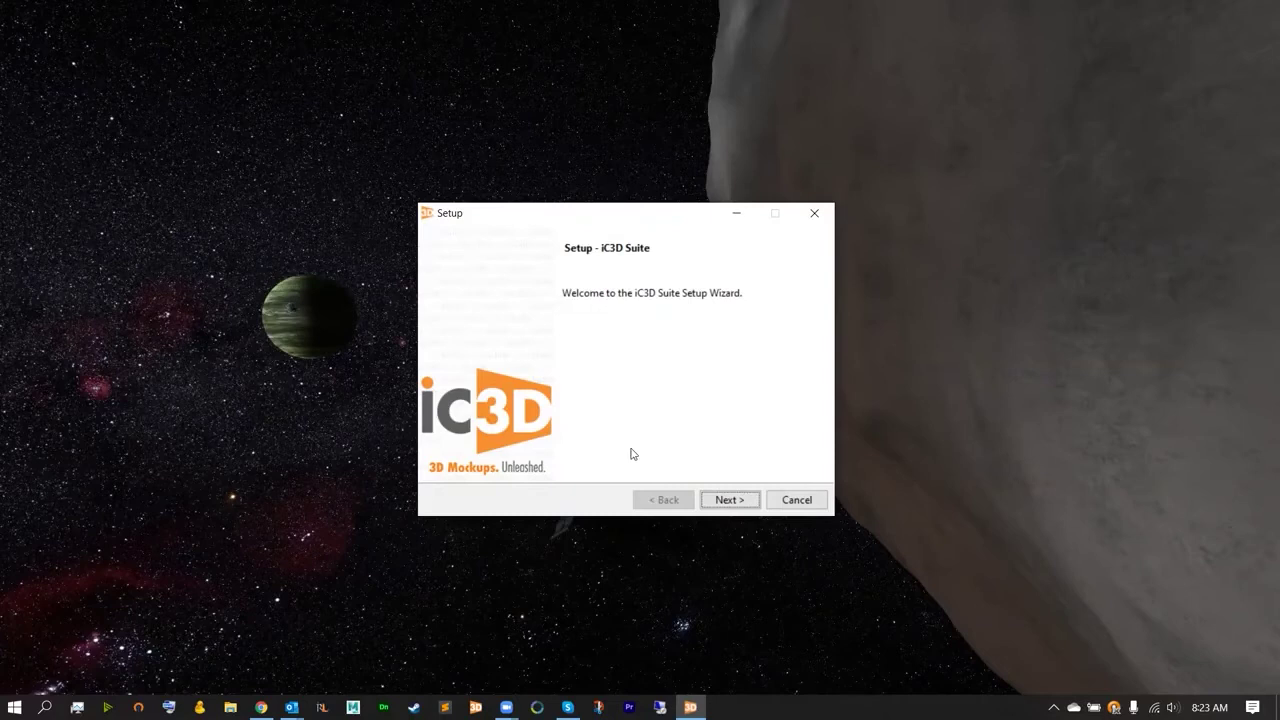
left_click(716, 502)
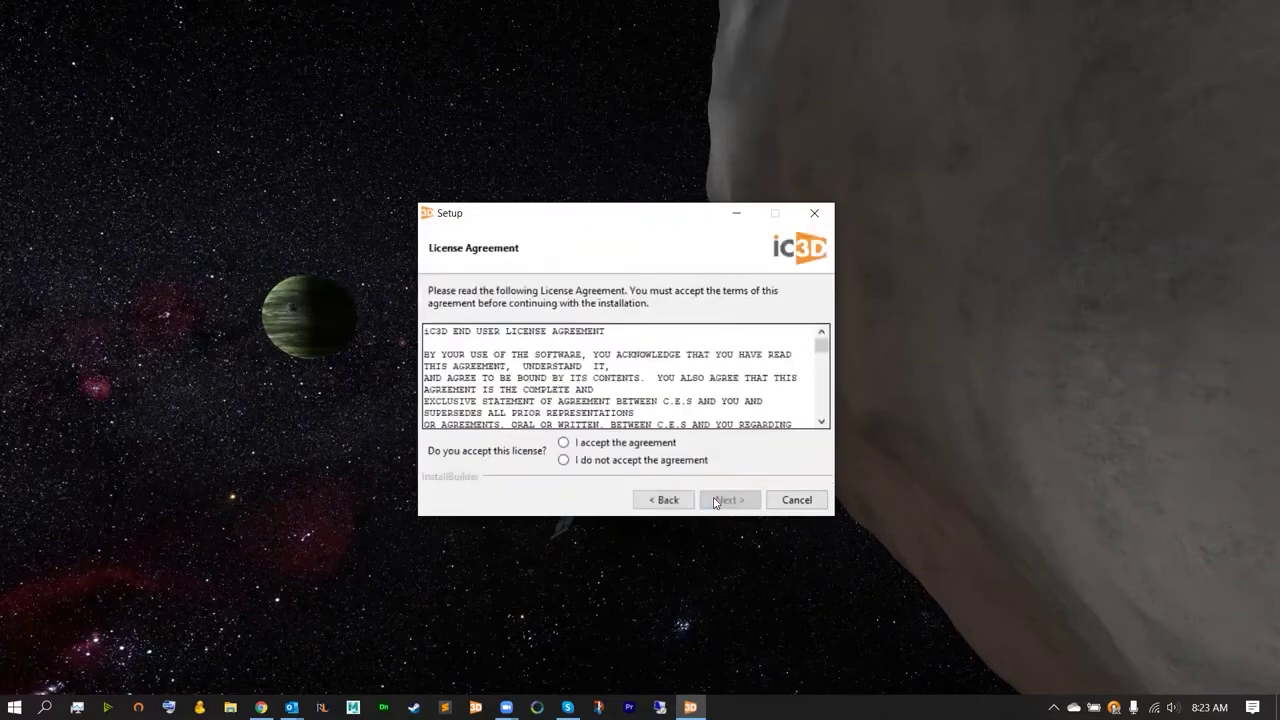
left_click(578, 447)
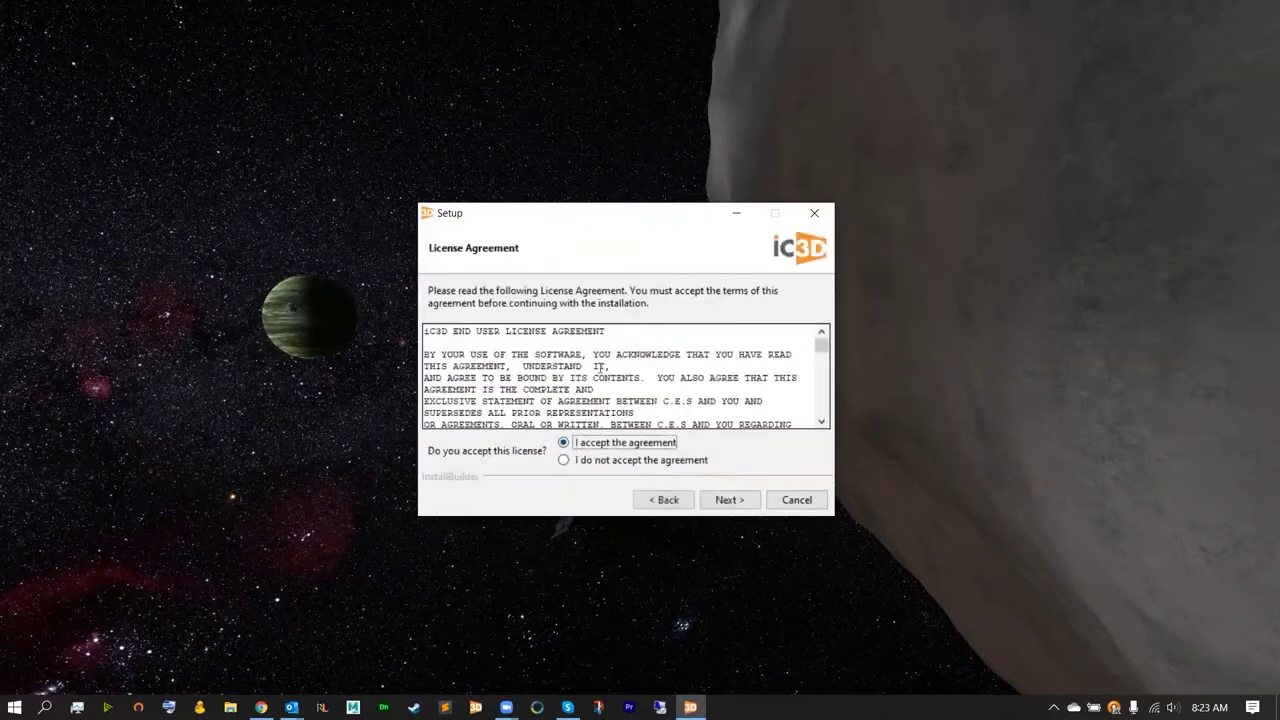
scroll(824, 356, "down", 2)
left_click_drag(824, 356, 820, 412)
left_click(731, 500)
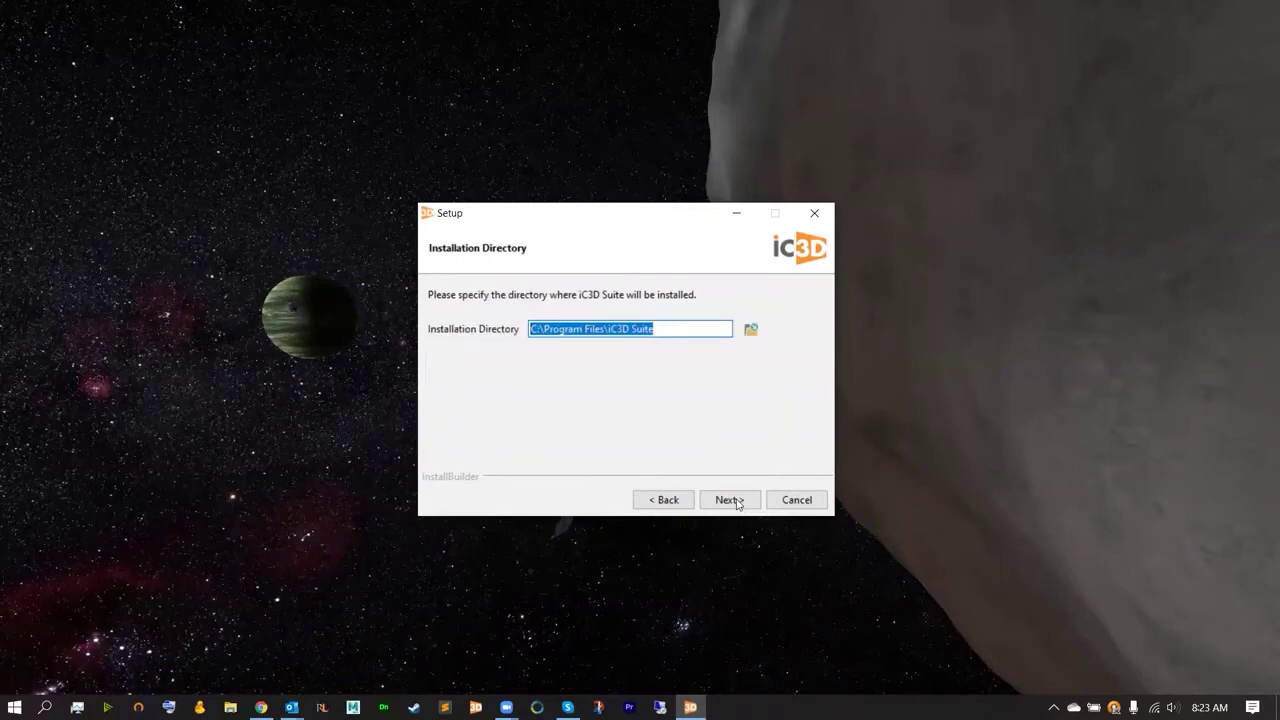
left_click(737, 501)
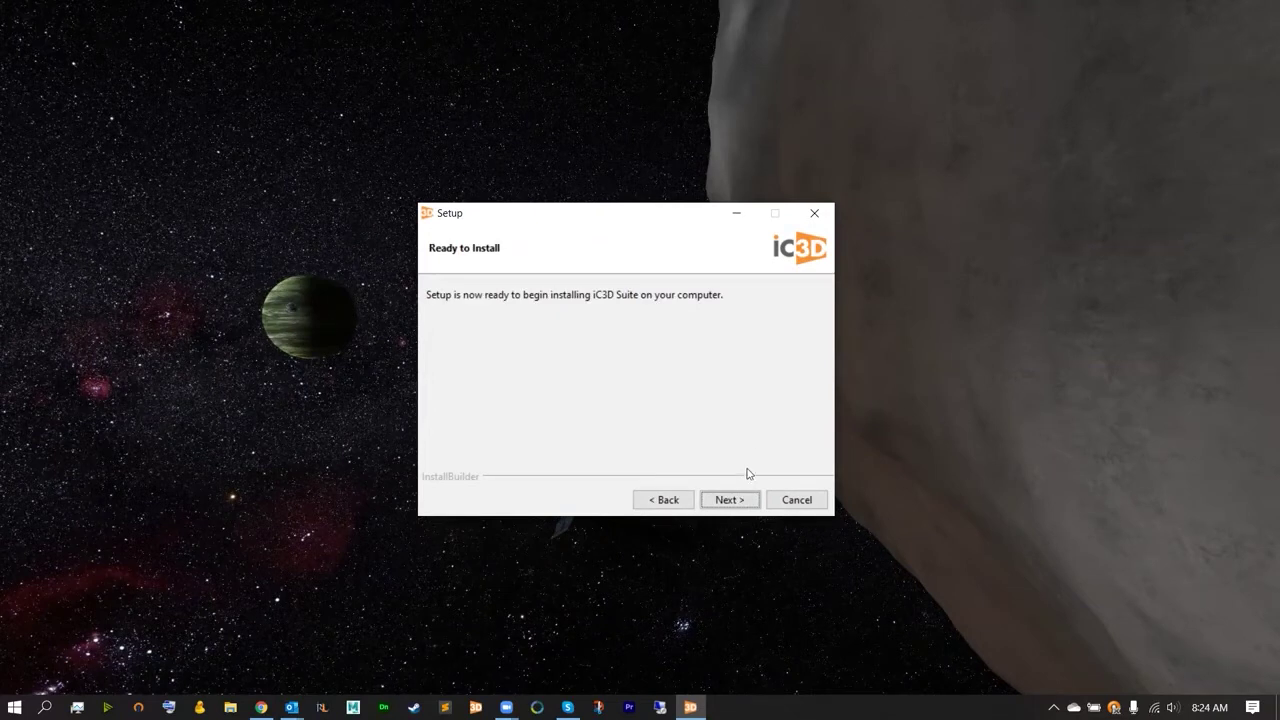
Start the iC3D Suite installation from Ready to Install and let it complete.
left_click(730, 500)
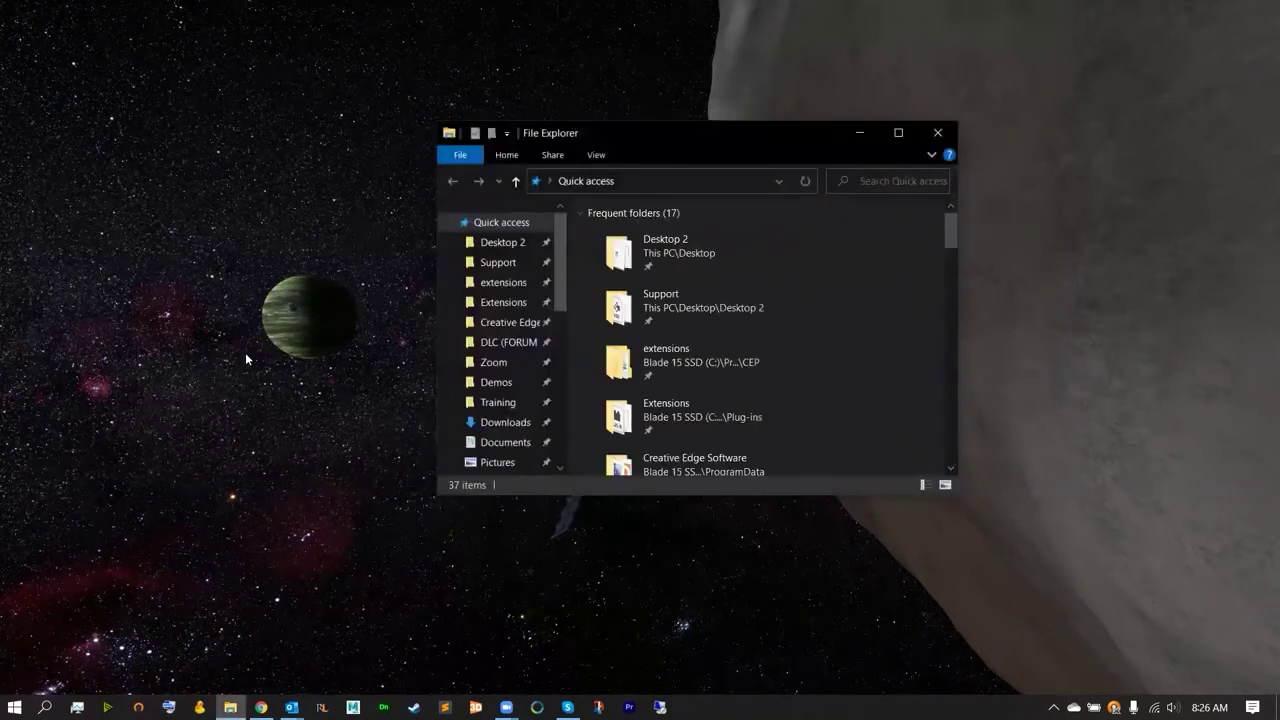
Enlarge File Explorer and browse to C:\Program Files\iC3D Suite to view the installed applications.
left_click_drag(563, 134, 327, 61)
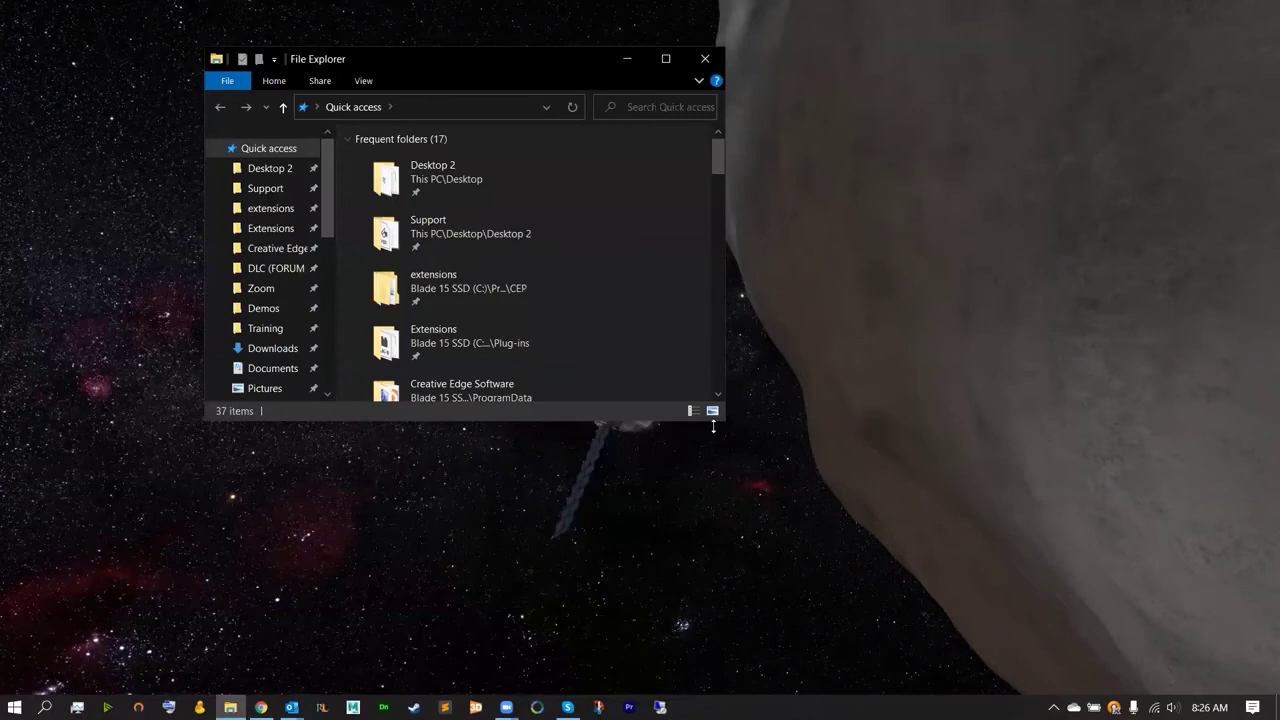
left_click_drag(725, 425, 801, 625)
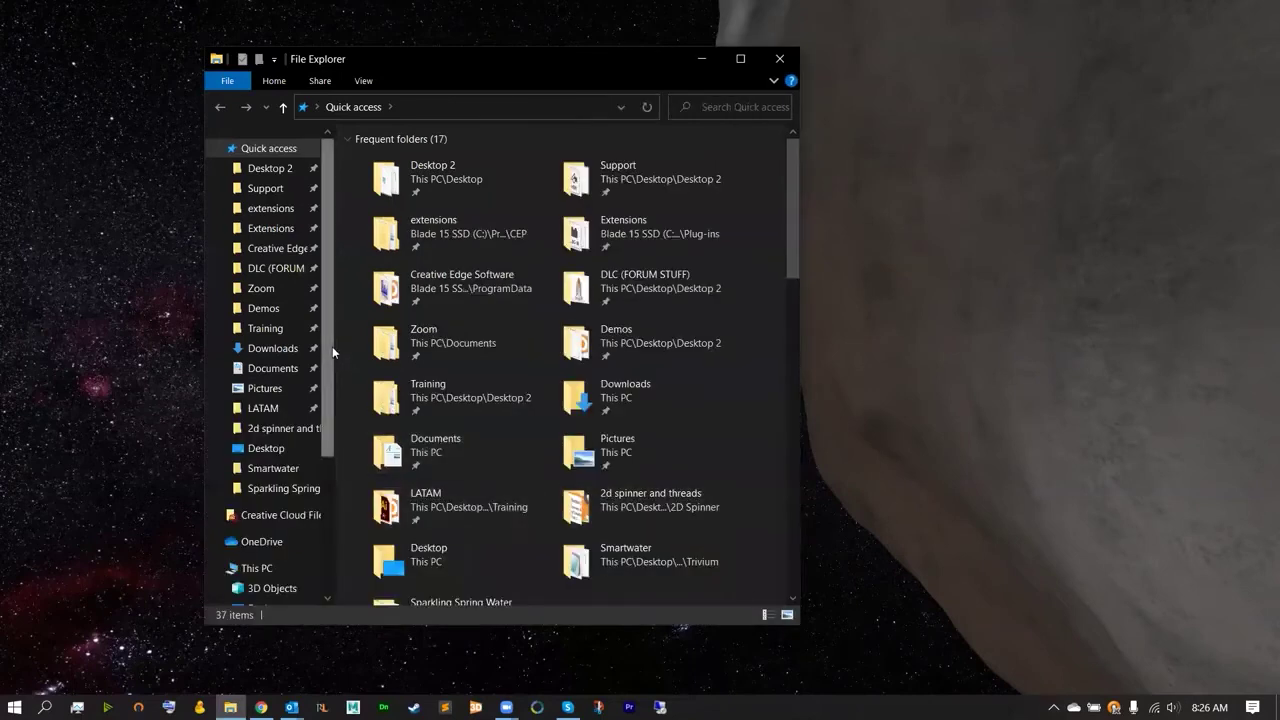
scroll(243, 345, "down", 3)
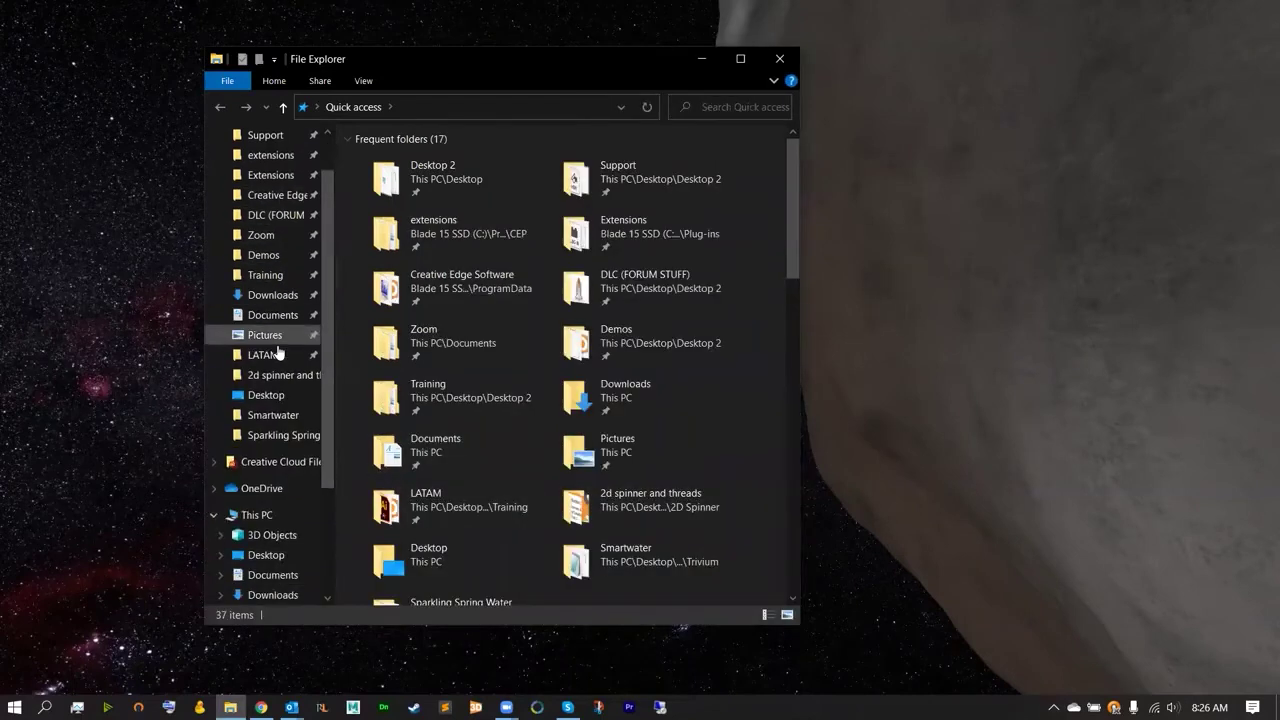
left_click(280, 575)
double_click(413, 254)
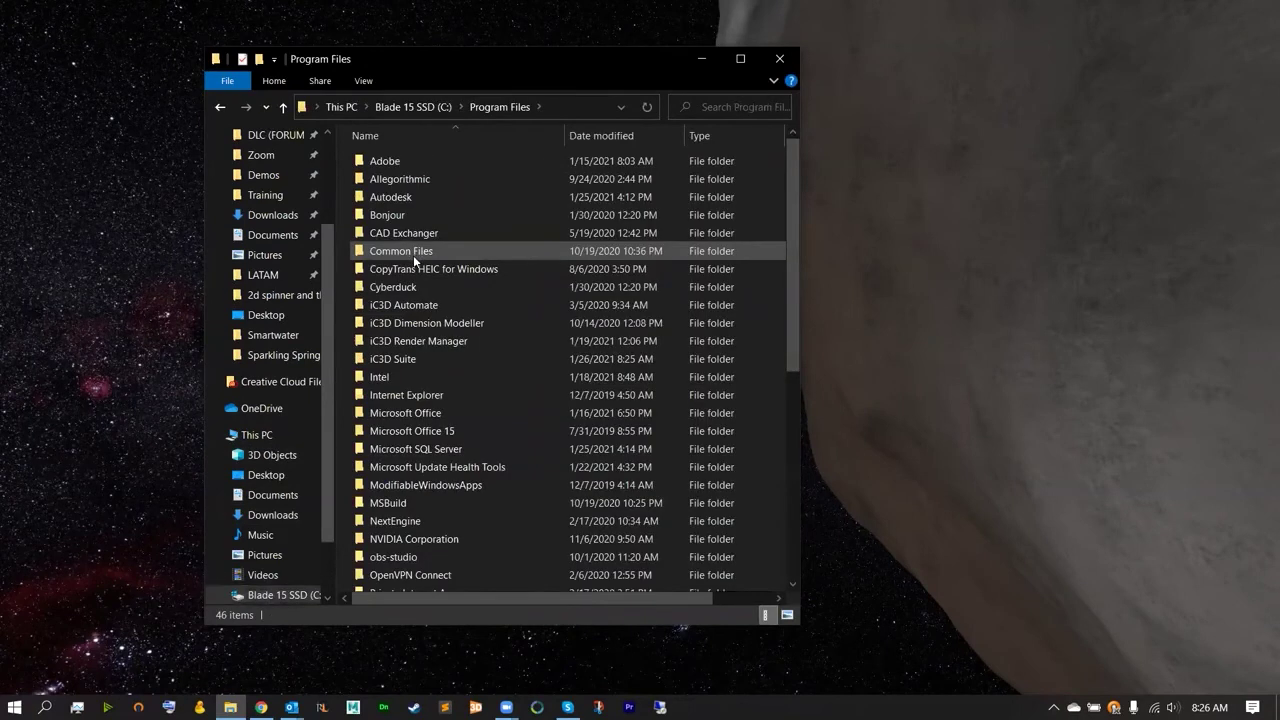
scroll(413, 255, "down", 1)
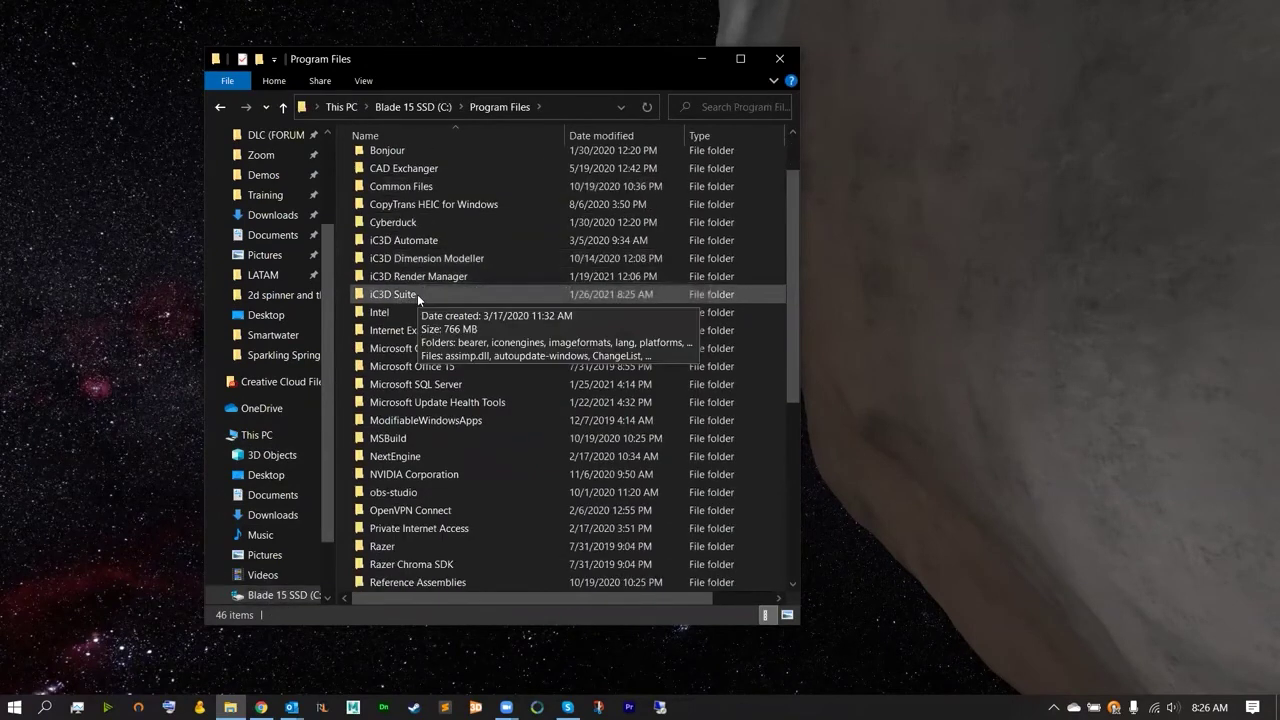
double_click(417, 294)
scroll(425, 259, "down", 2)
scroll(425, 259, "down", 1)
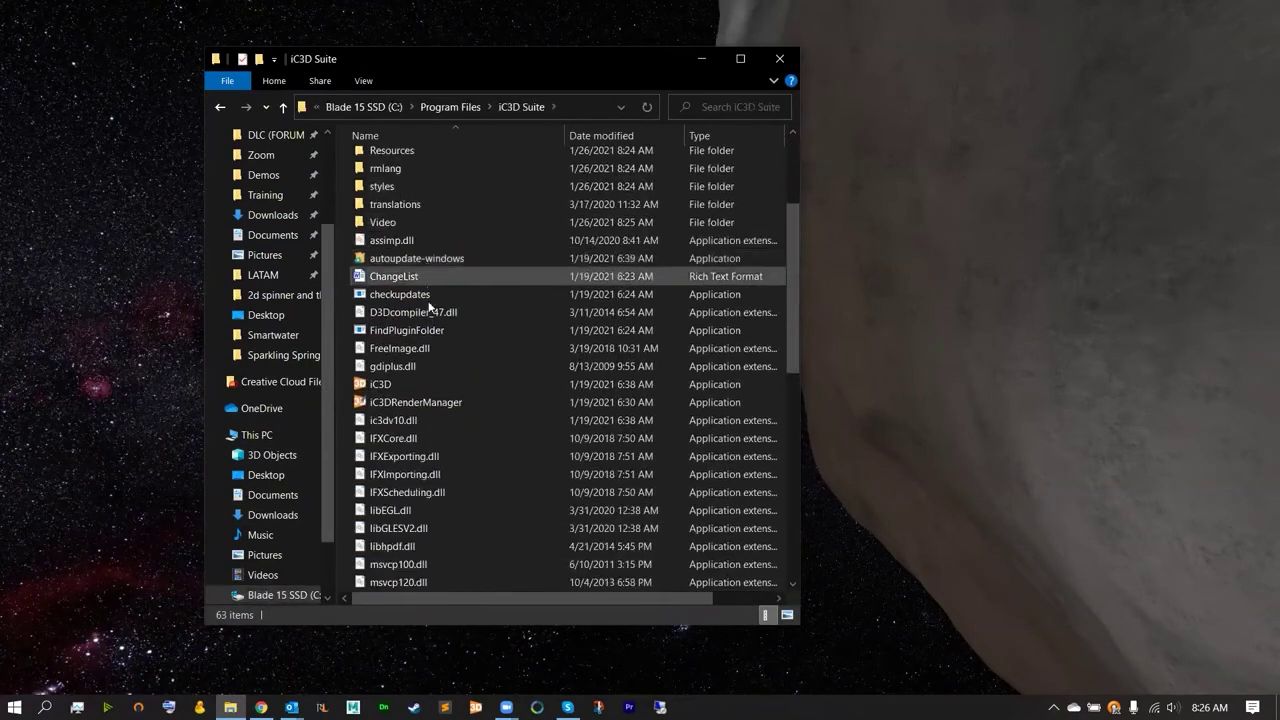
Launch iC3D, paste the licence number and activate it as Concurrent License Temporary.
left_click(385, 384)
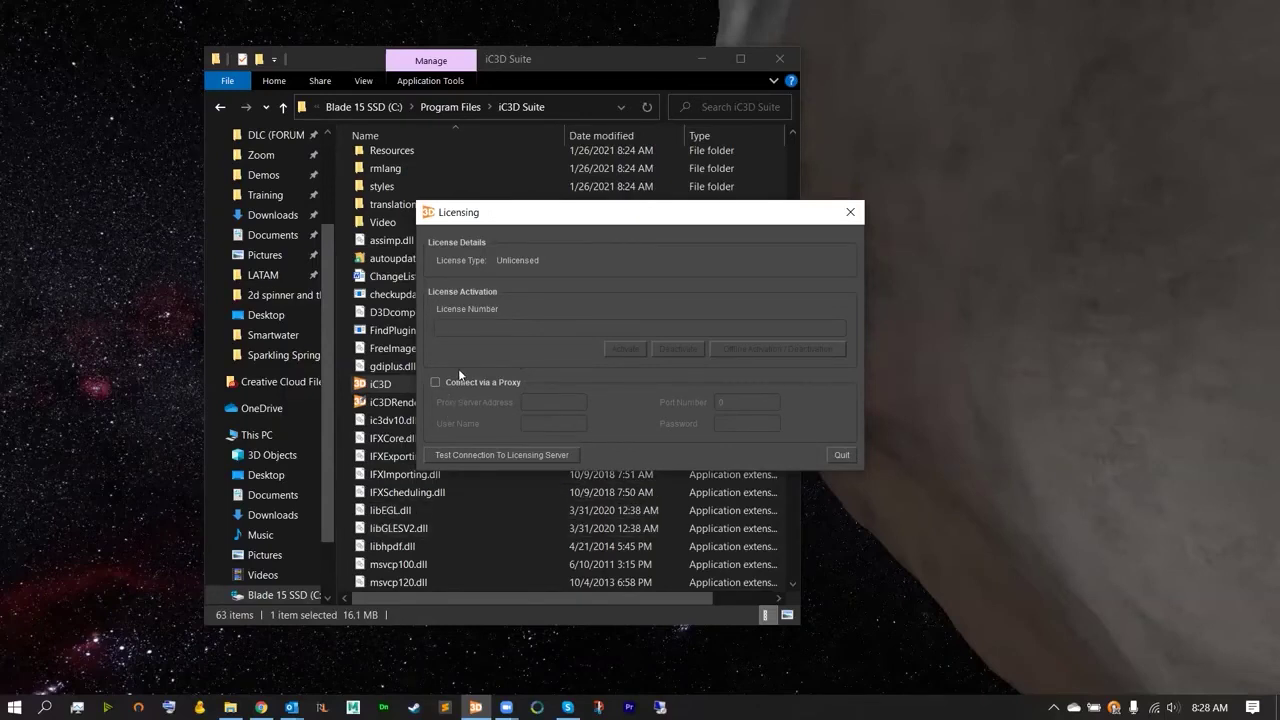
key("ctrl+v")
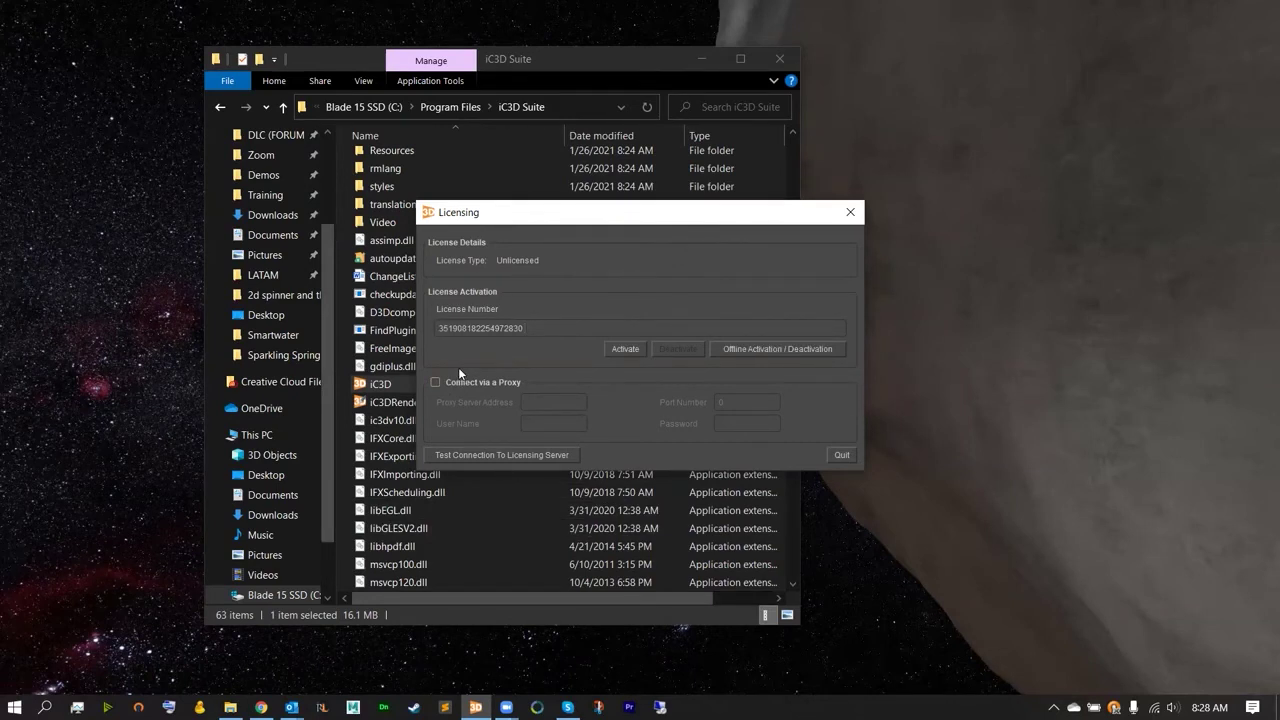
left_click(624, 349)
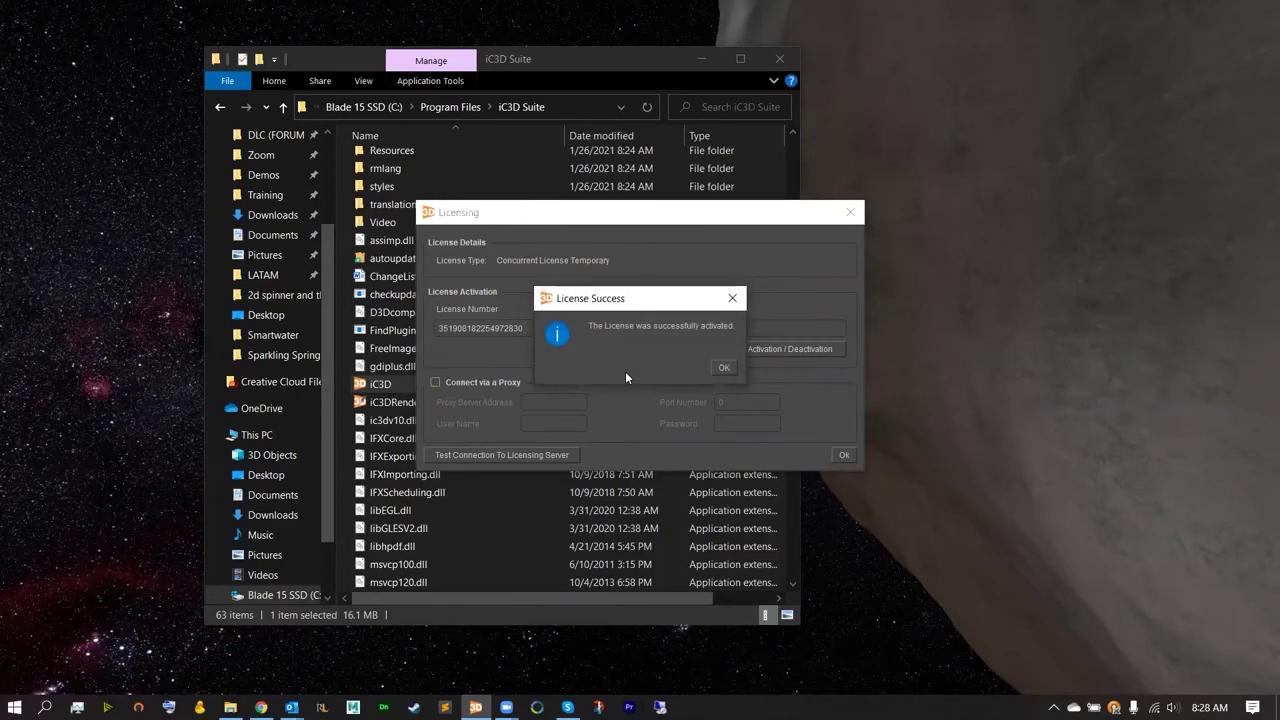
left_click(723, 370)
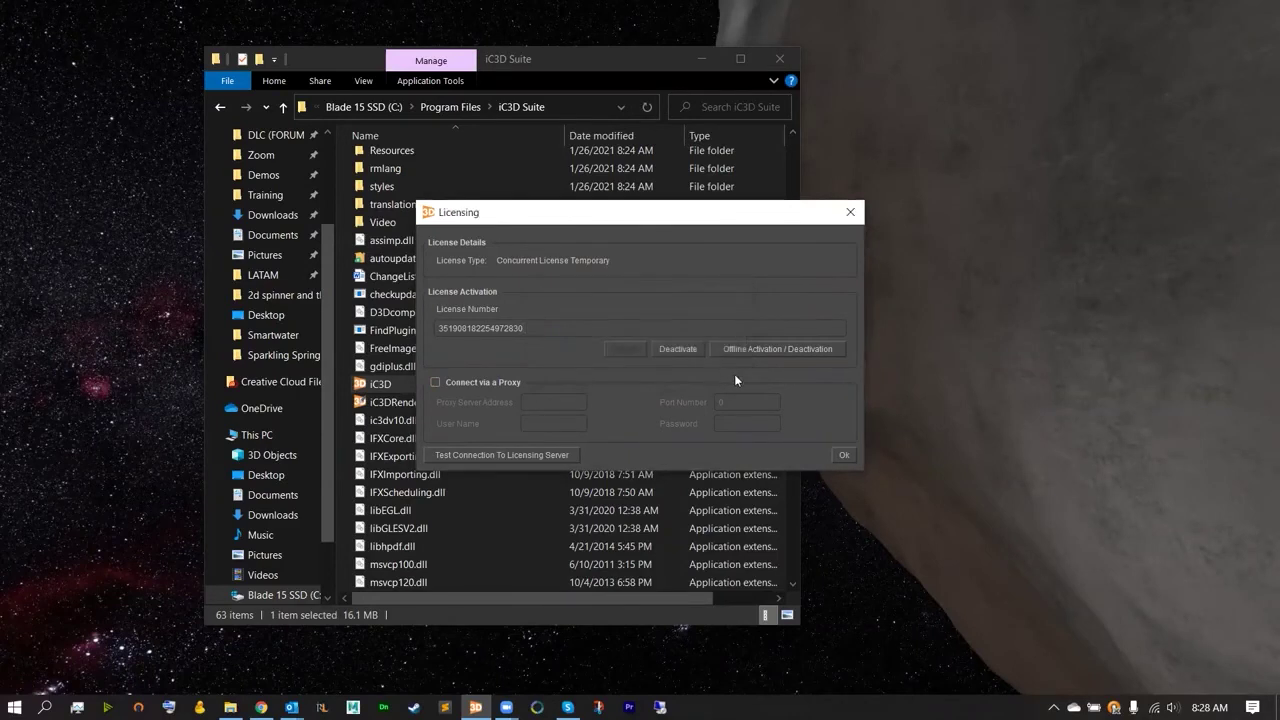
left_click(841, 455)
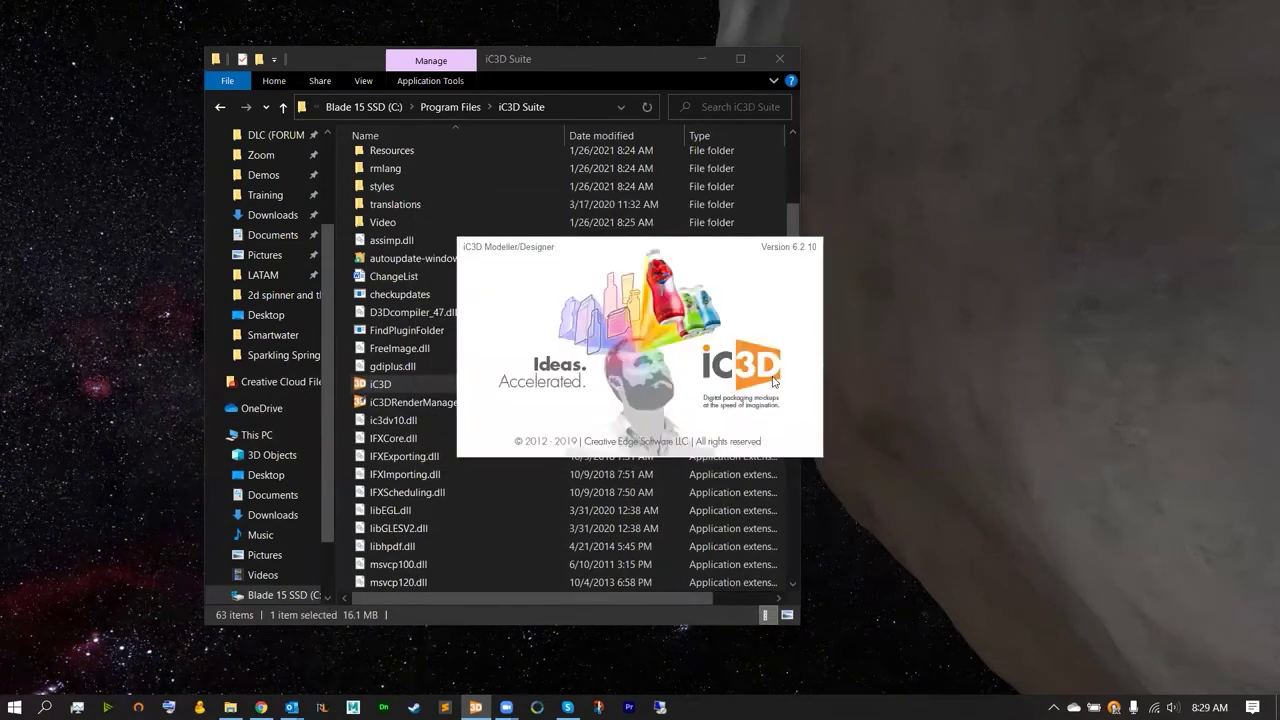